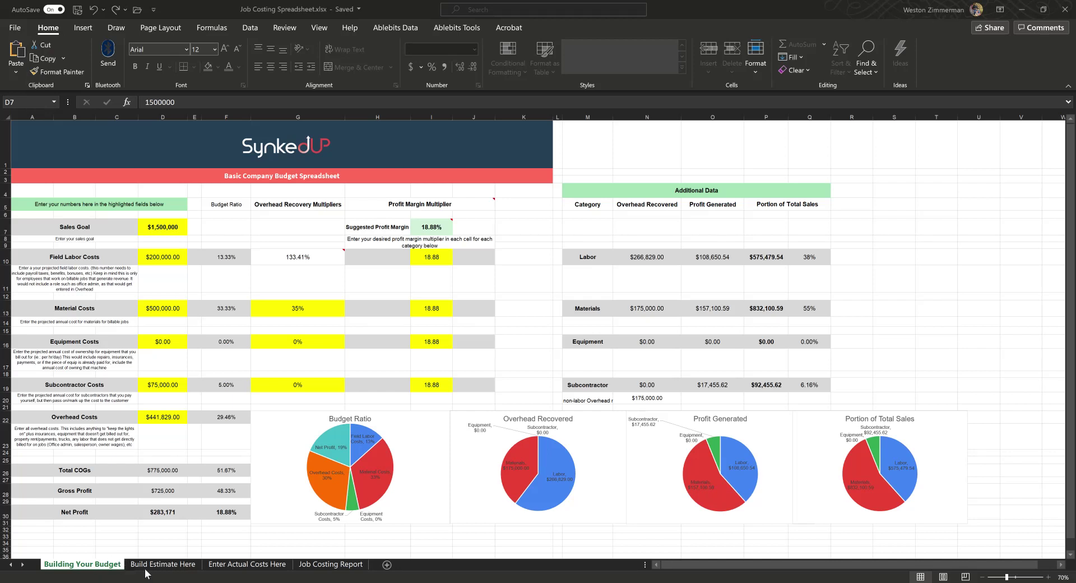
- Look through the Build Estimate Here, Enter Actual Costs Here and Job Costing Report sheets, then return to Building Your Budget
click(95, 569)
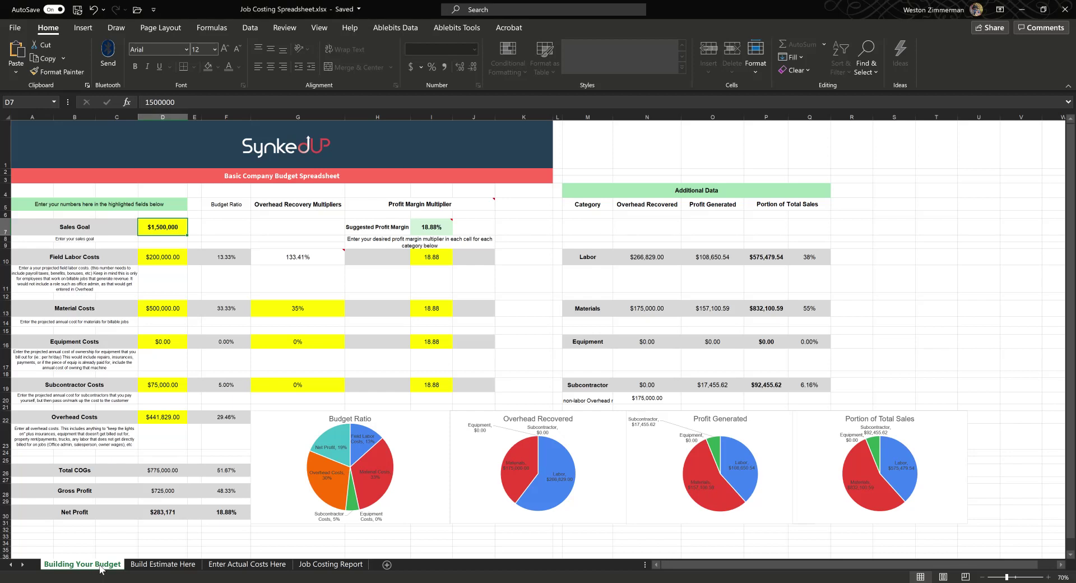
click(159, 567)
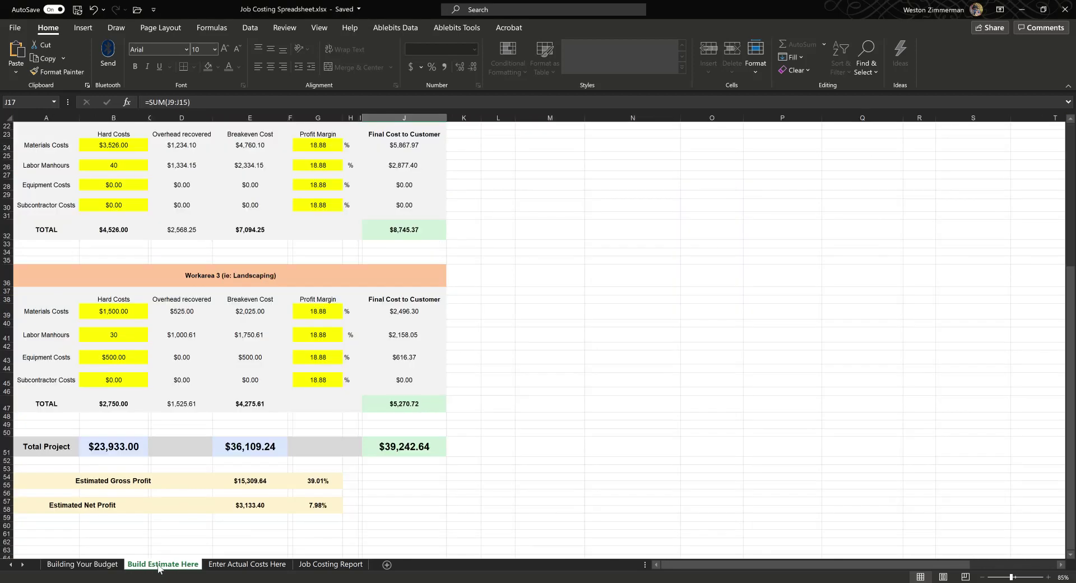
click(236, 568)
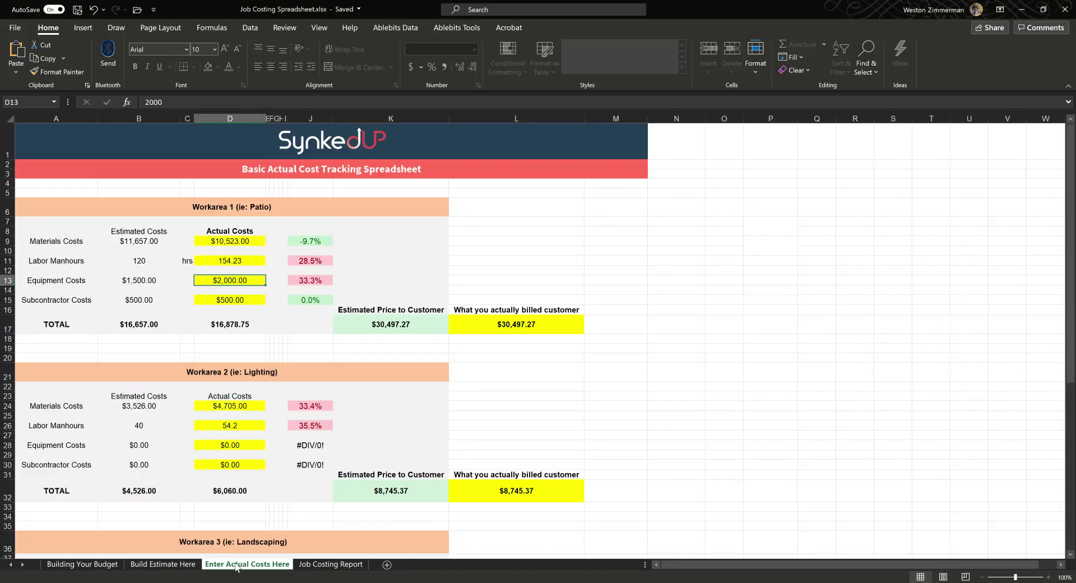
click(324, 567)
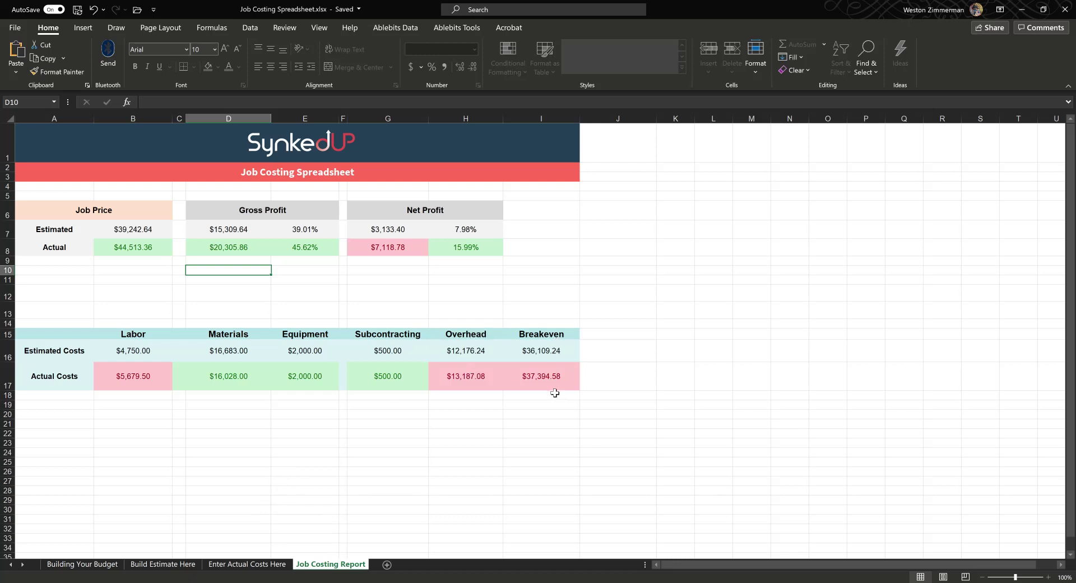
click(93, 566)
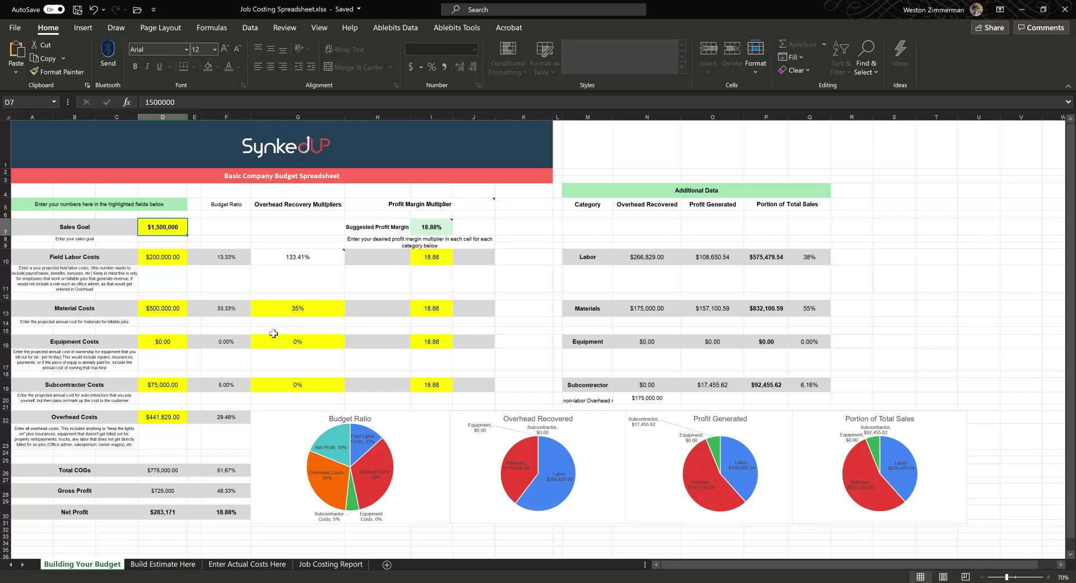
- Read the cell notes on the Building Your Budget sheet's figures
mouse_move(311, 254)
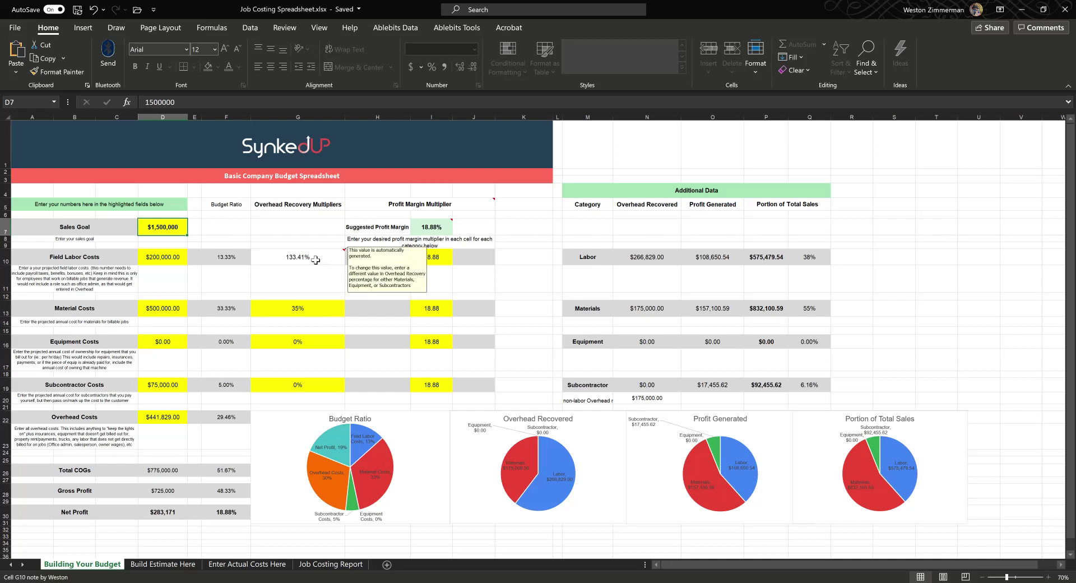
- Change the Materials overhead recovery multiplier in G13 from 35% to 25%
click(305, 314)
double_click(306, 312)
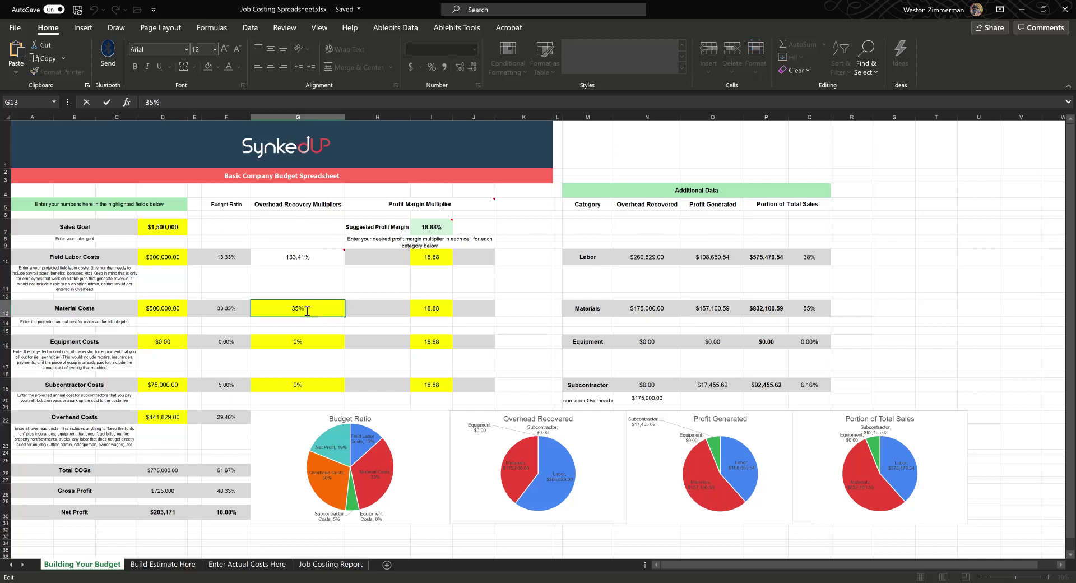
key(BackSpace)
key(BackSpace)
key(BackSpace)
text(25%)
key(Return)
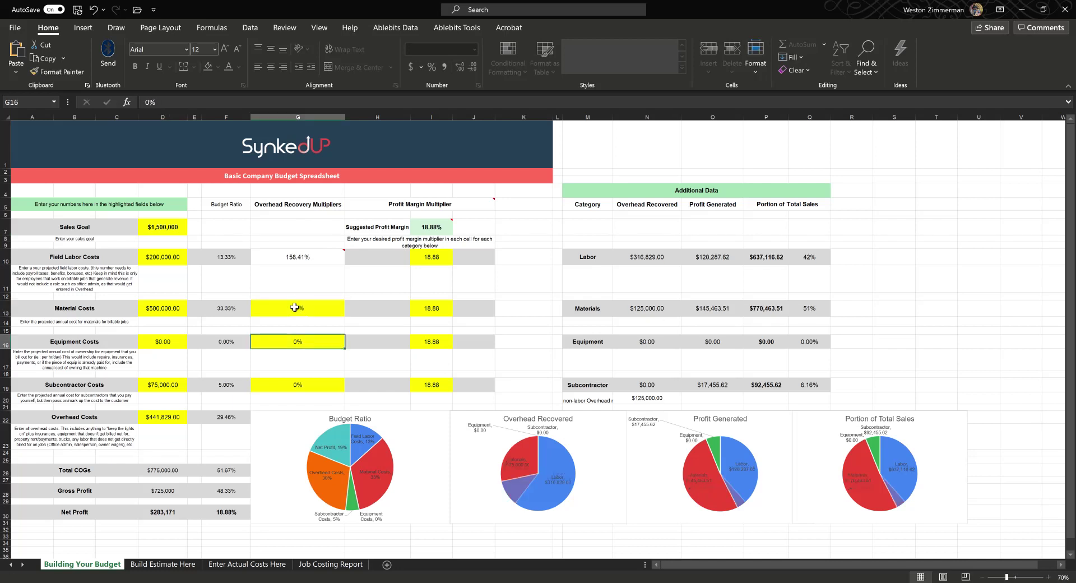
mouse_move(296, 261)
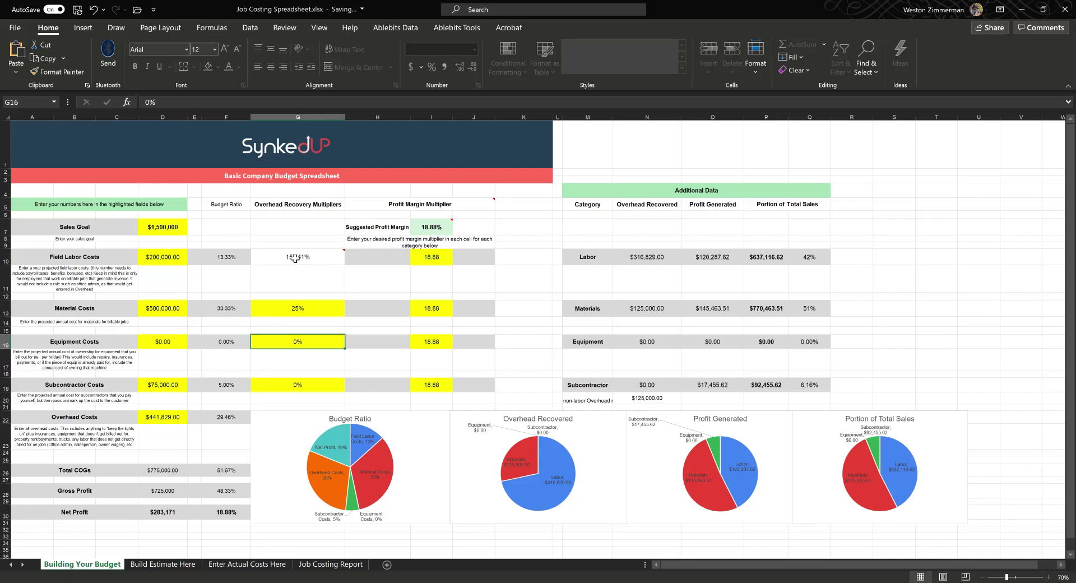
- Check the Materials, Equipment and Subcontractor overhead multipliers in G13, G16 and G19
click(297, 309)
click(312, 336)
click(314, 387)
click(314, 342)
click(318, 310)
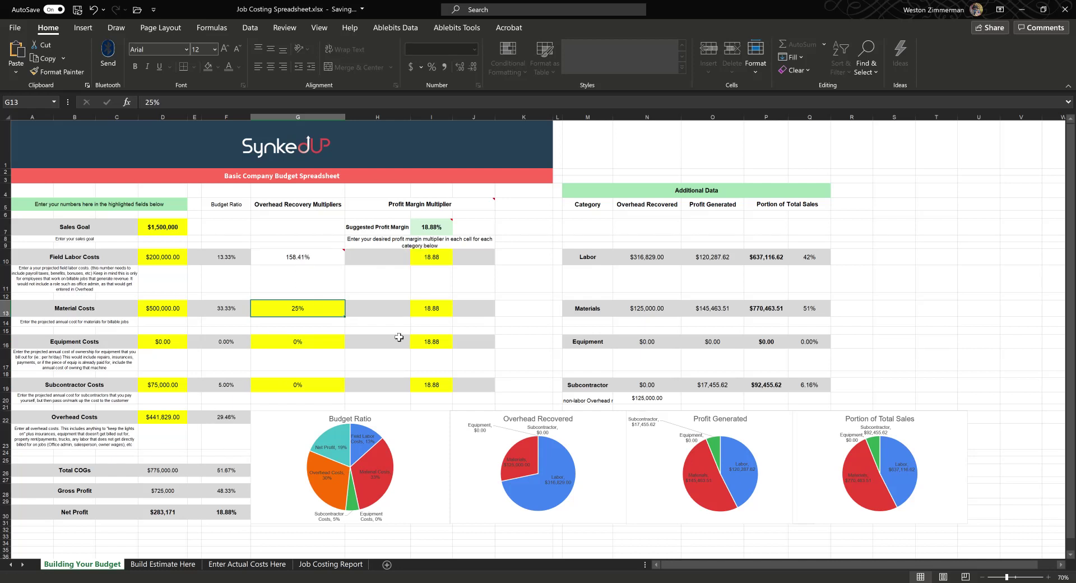
- Replace the Field Labor profit margin in I10, changing 18.88 to 20
click(436, 256)
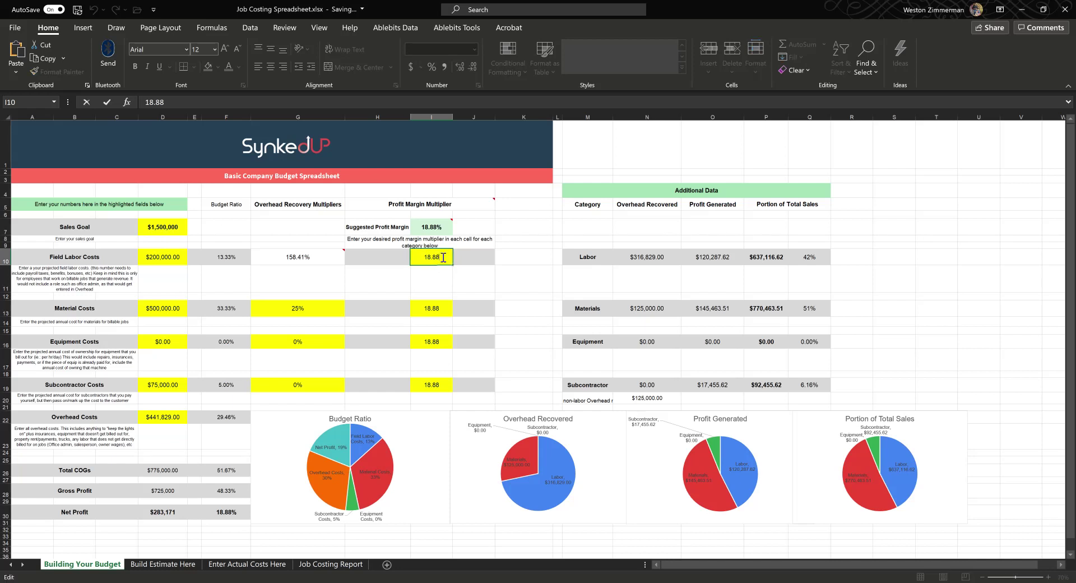
drag(443, 257, 416, 259)
text(20)
key(ctrl+Return)
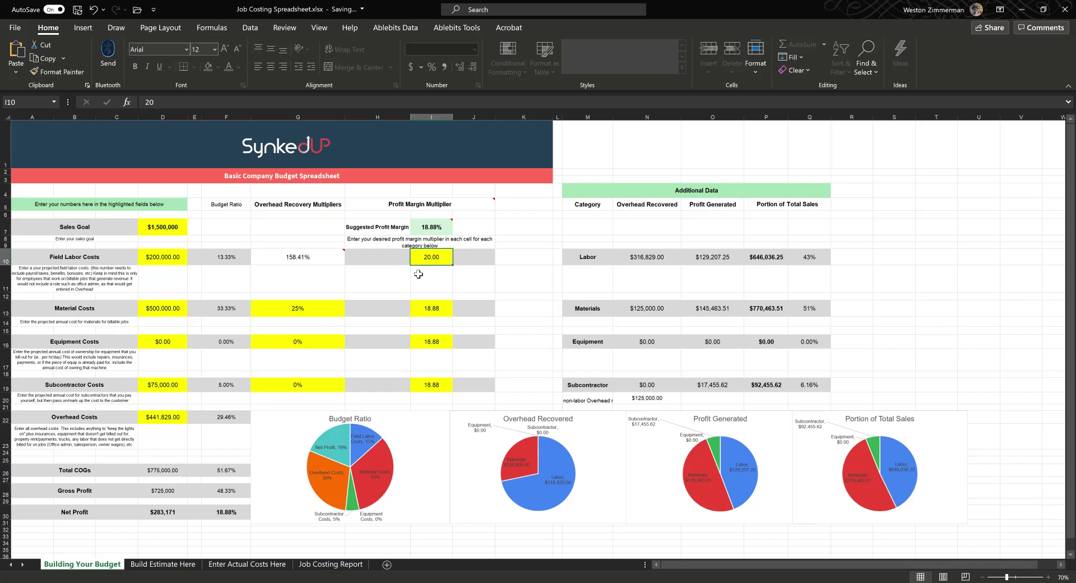
- On Build Estimate Here, set Lighting's materials cost (B24) and labor manhours (B26) to 0
mouse_move(431, 227)
click(163, 564)
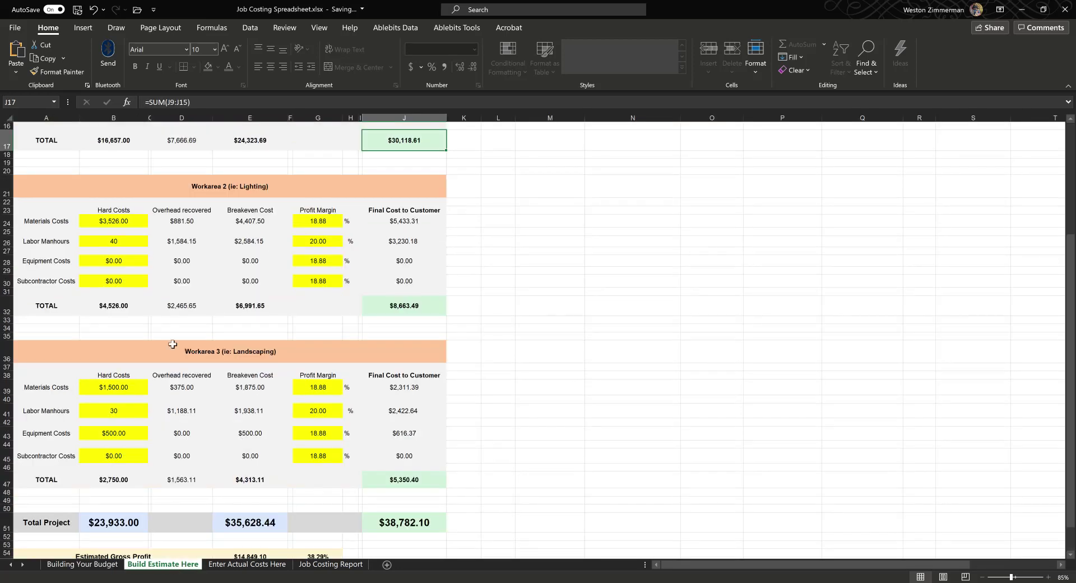
scroll(121, 229, up, 4)
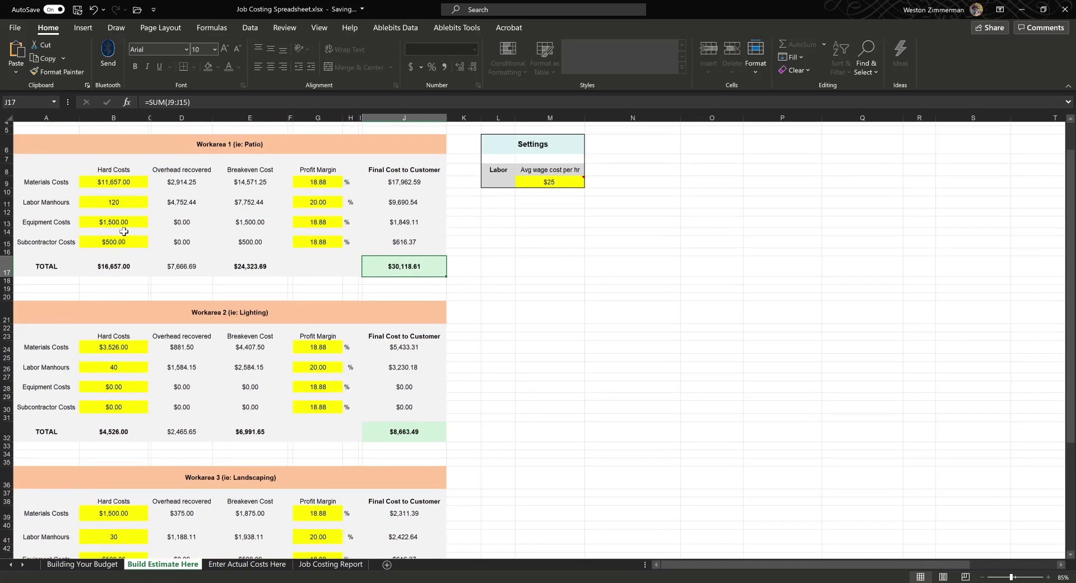
scroll(216, 191, up, 1)
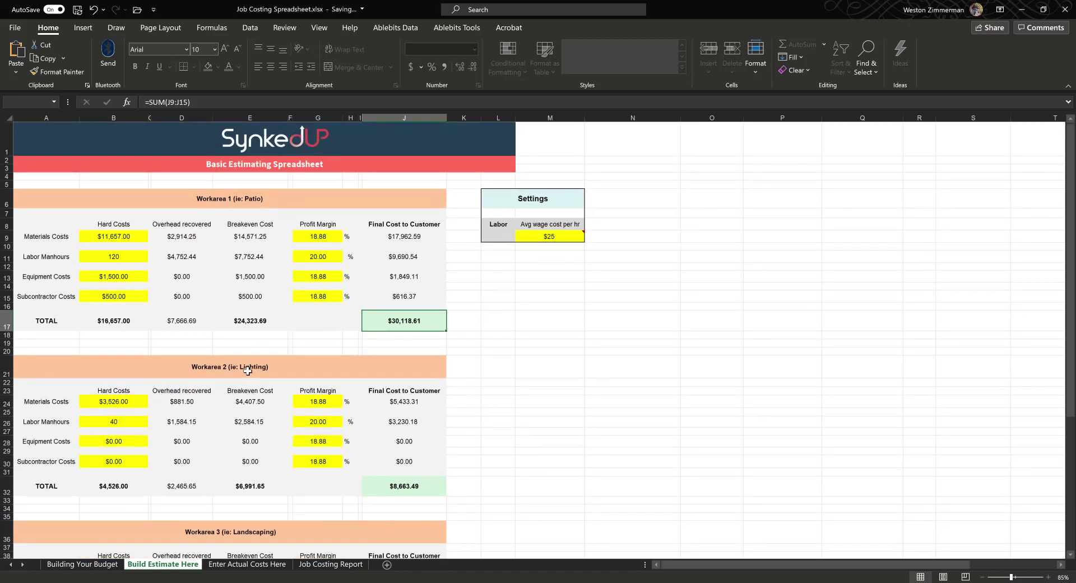
double_click(132, 402)
double_click(132, 402)
text(0)
click(127, 423)
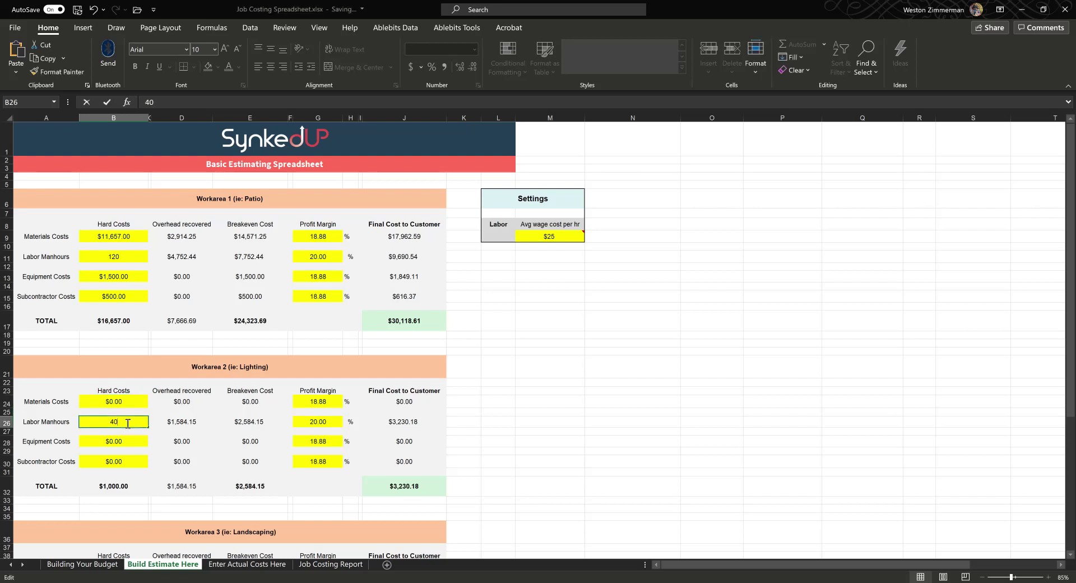
double_click(128, 424)
text(0)
double_click(129, 442)
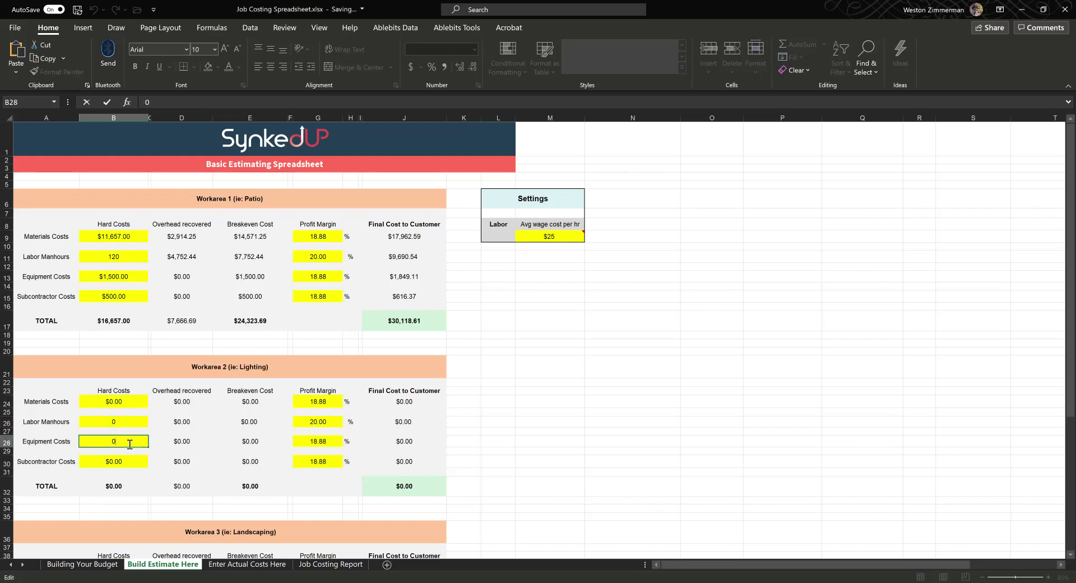
click(135, 236)
click(139, 256)
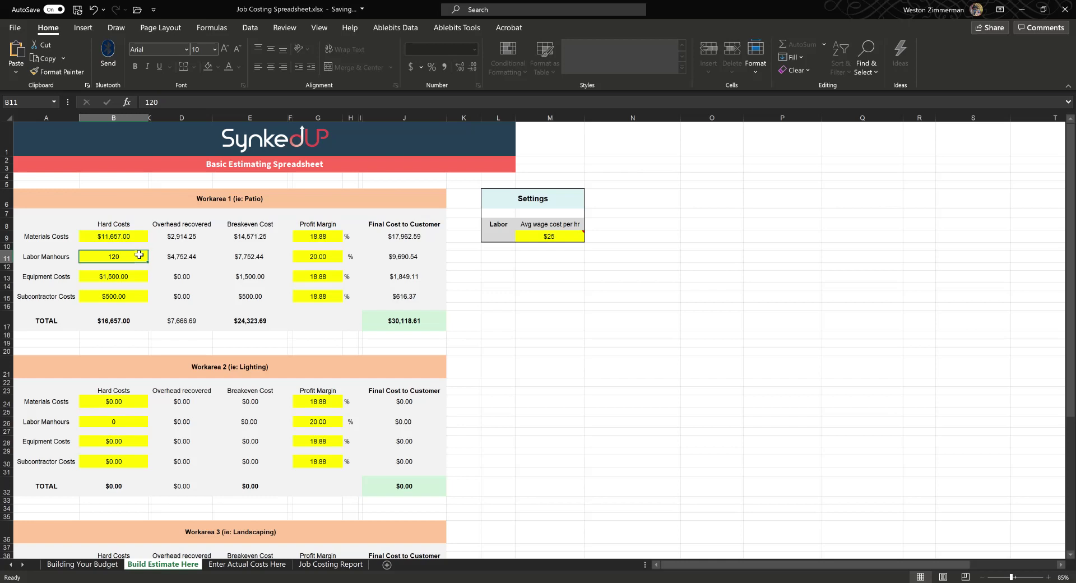
click(550, 238)
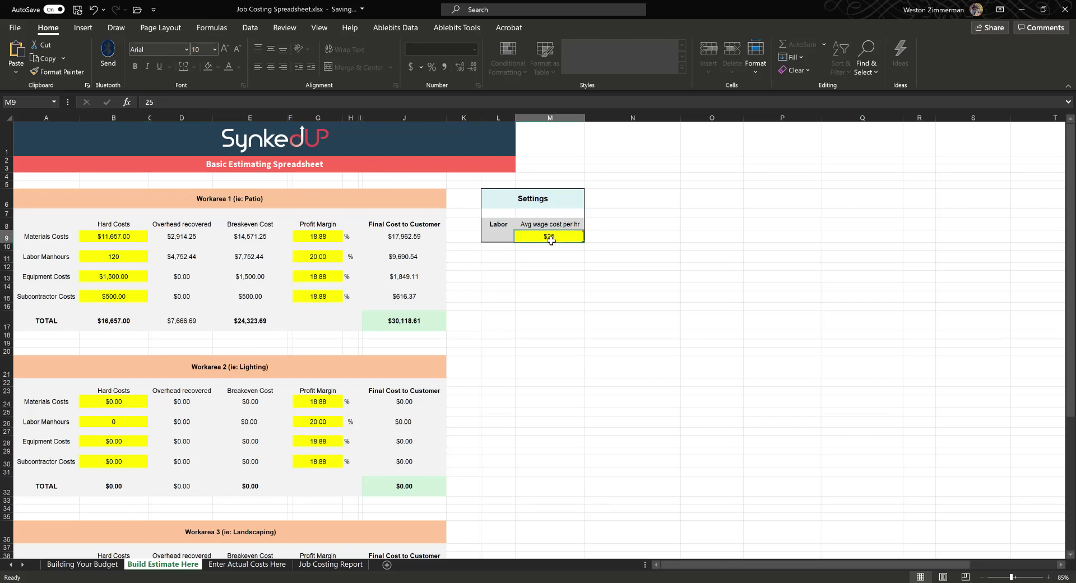
mouse_move(550, 239)
click(319, 237)
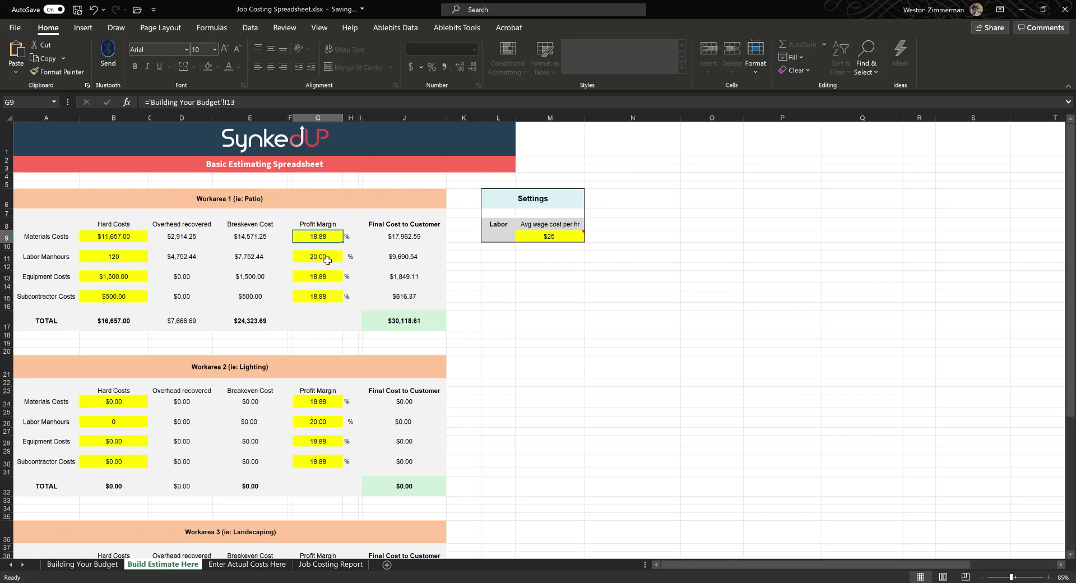
key(Down)
key(Down)
key(Down)
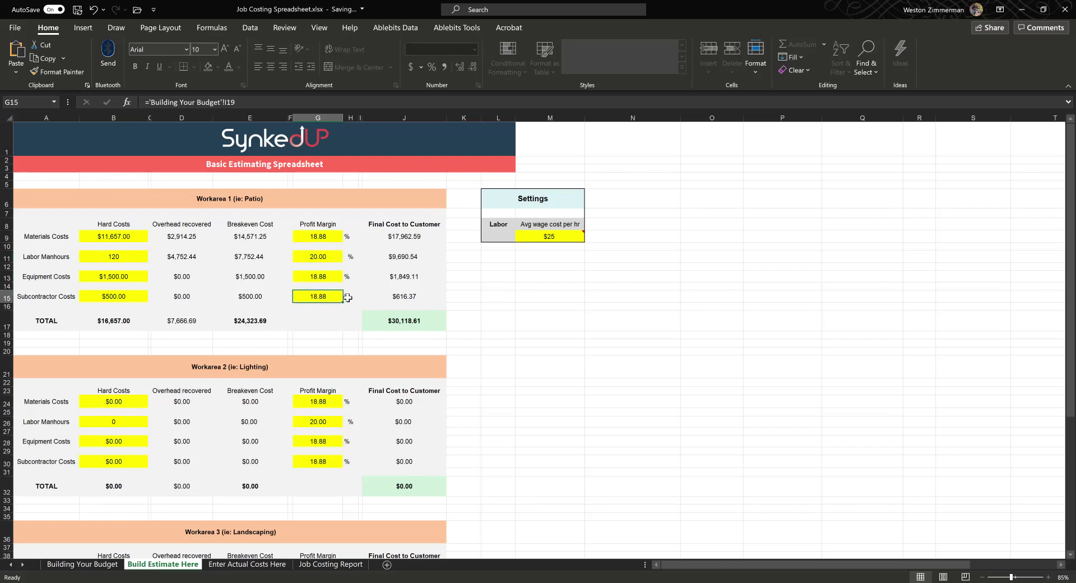
click(407, 321)
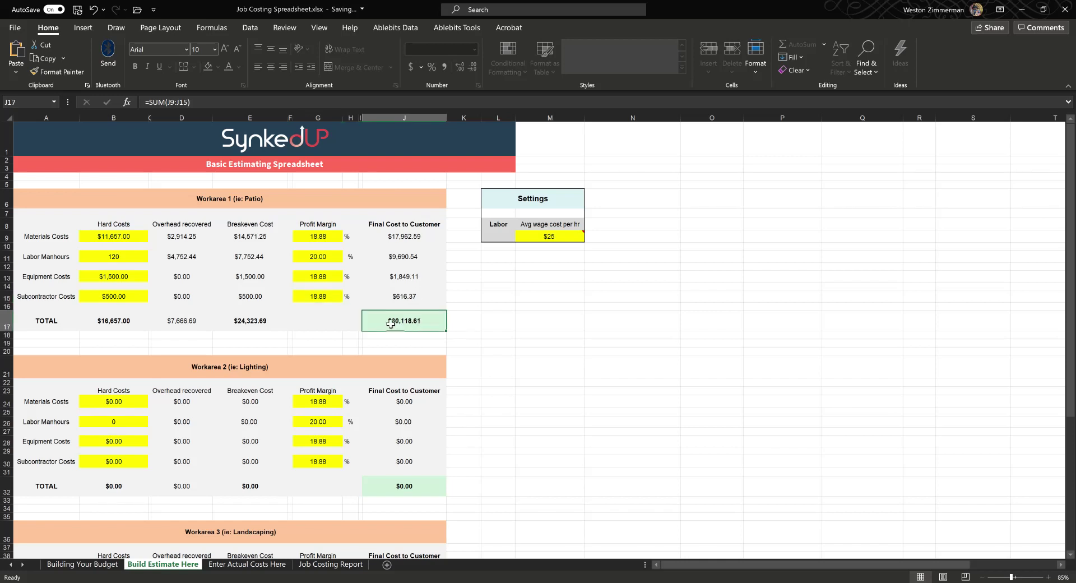
scroll(524, 199, down, 3)
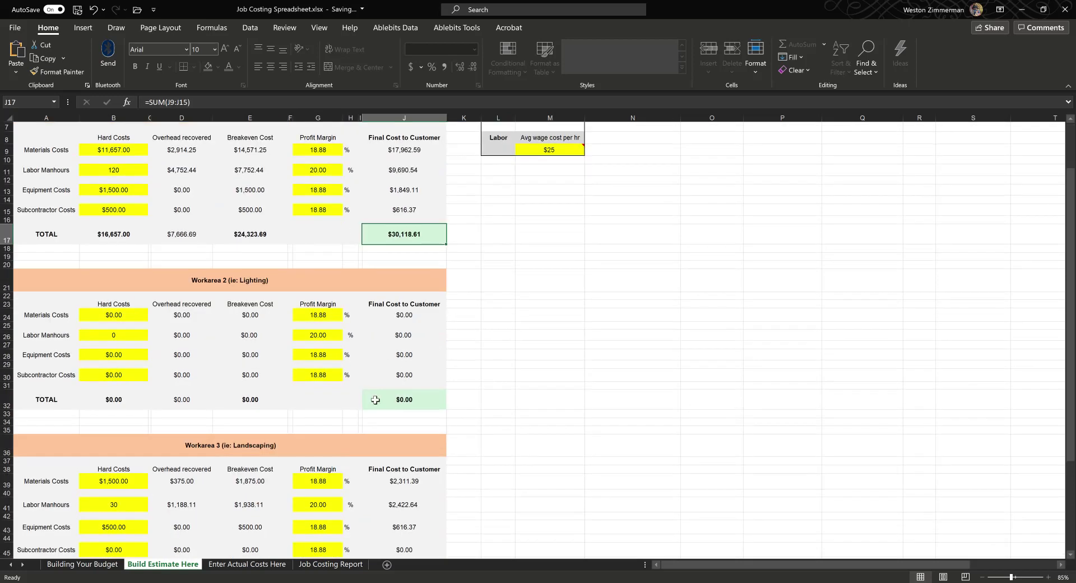
scroll(105, 211, up, 3)
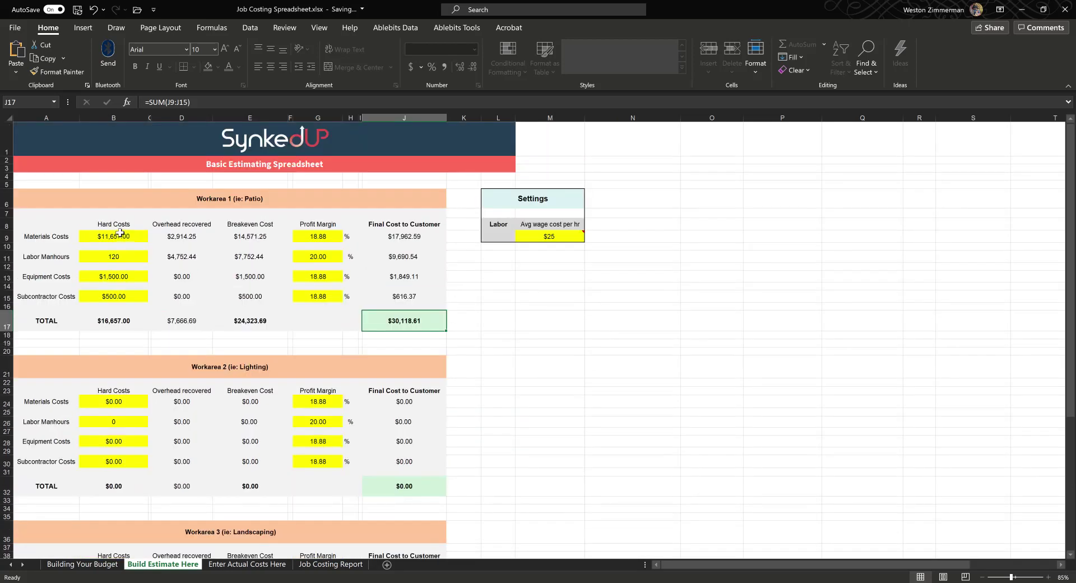
scroll(119, 318, down, 9)
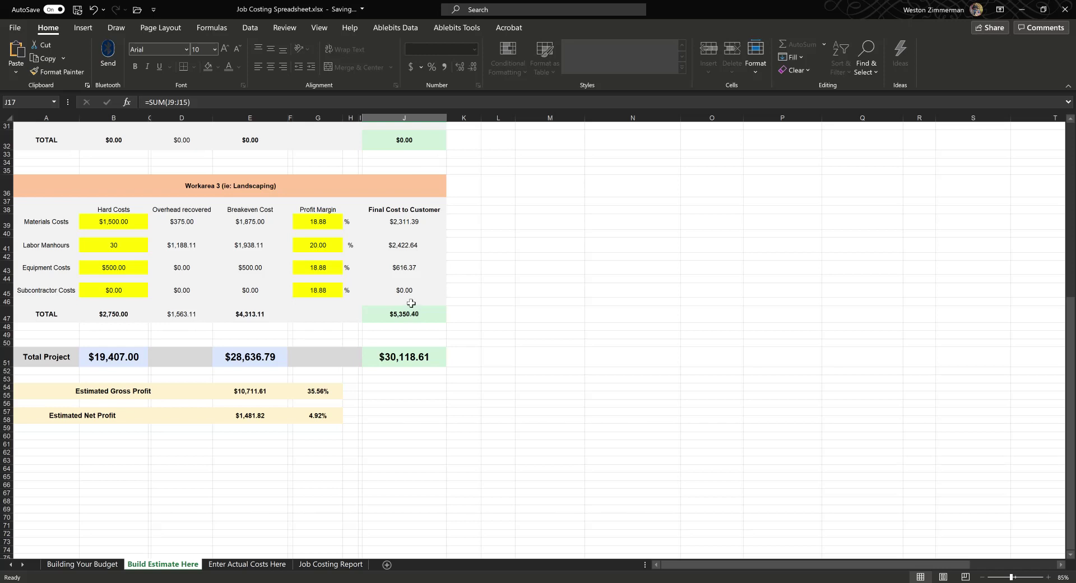
scroll(411, 315, up, 1)
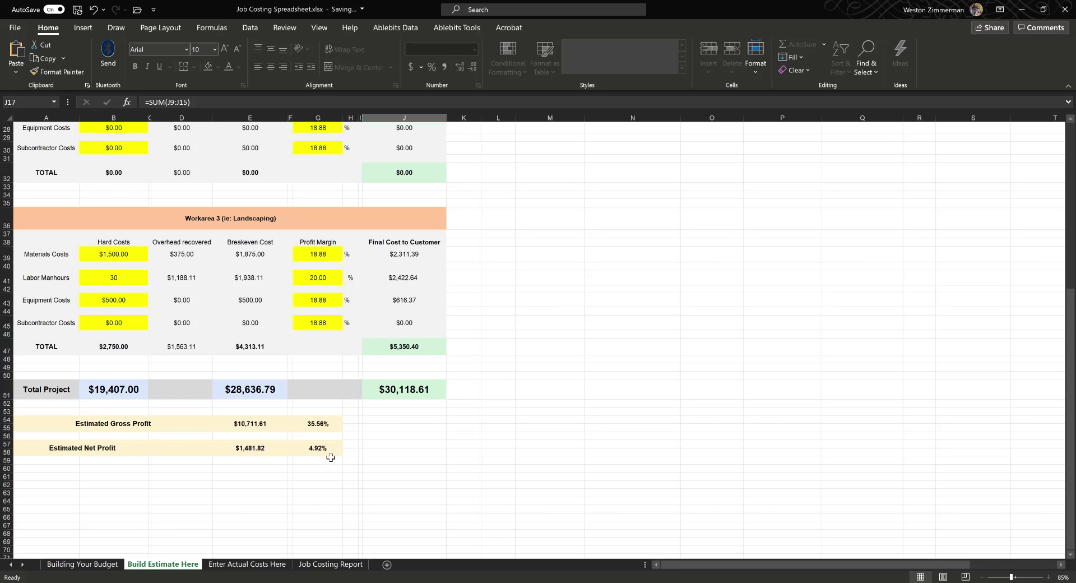
- Review the Patio actual costs totalling $16,878.75, checking the materials cost in D9
click(246, 565)
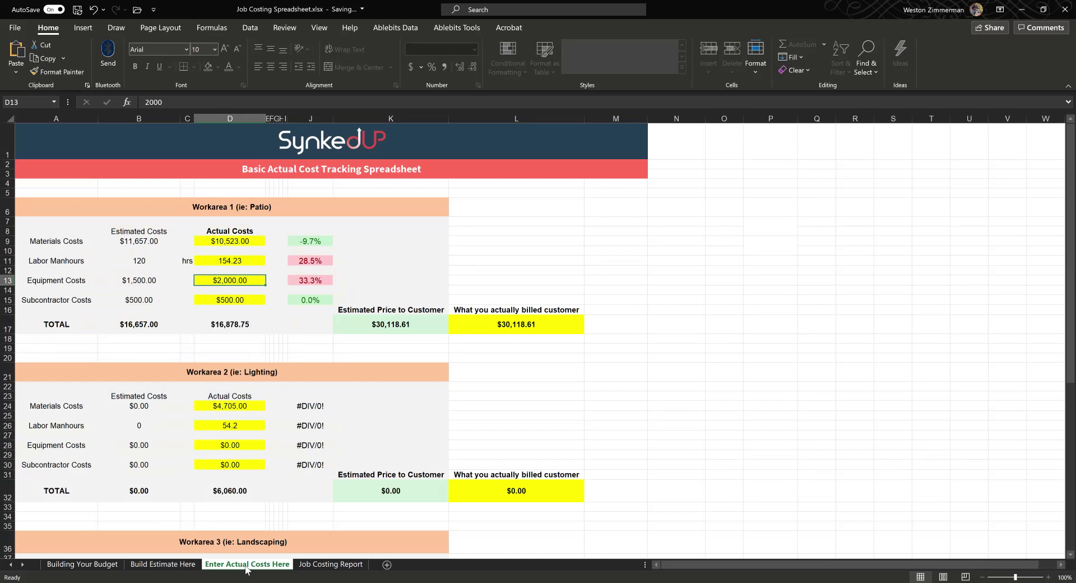
click(253, 241)
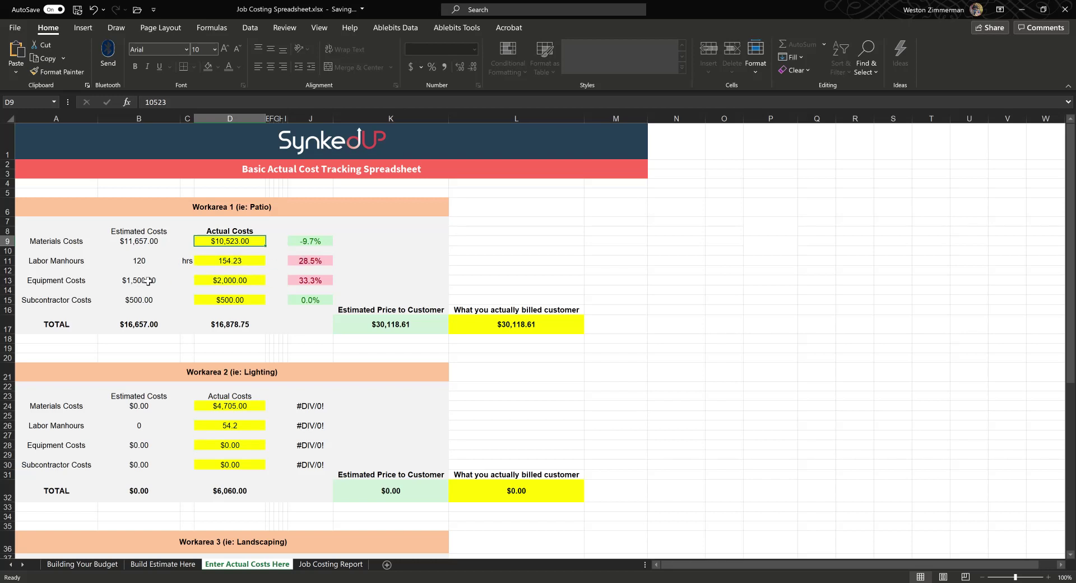
click(173, 564)
click(247, 564)
- Replace the =K17 formula in L17 with a 40000 billed amount, then view the Total Project row
click(535, 325)
double_click(539, 324)
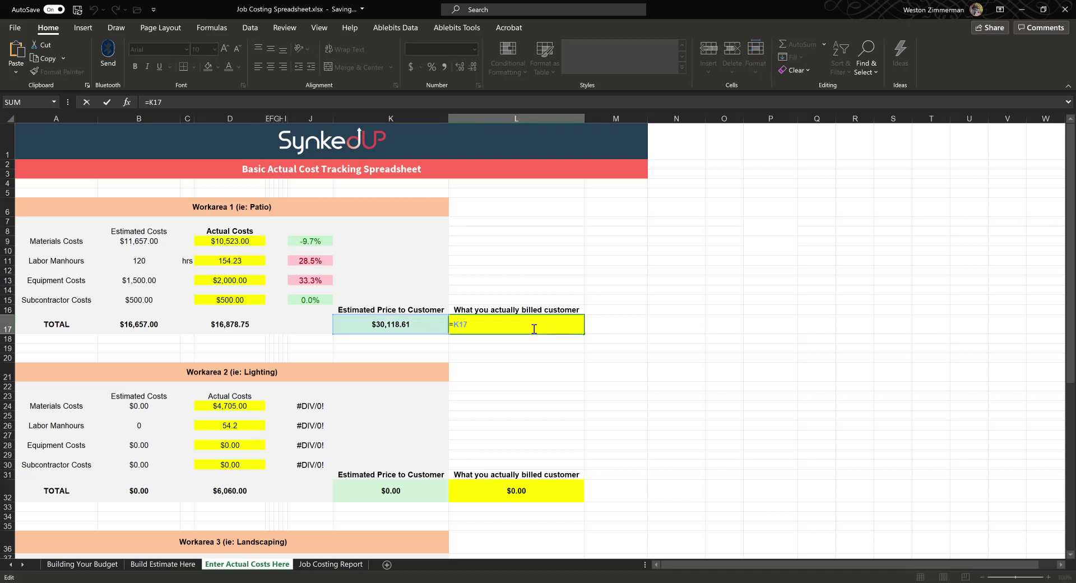
key(shift+Home)
text(40)
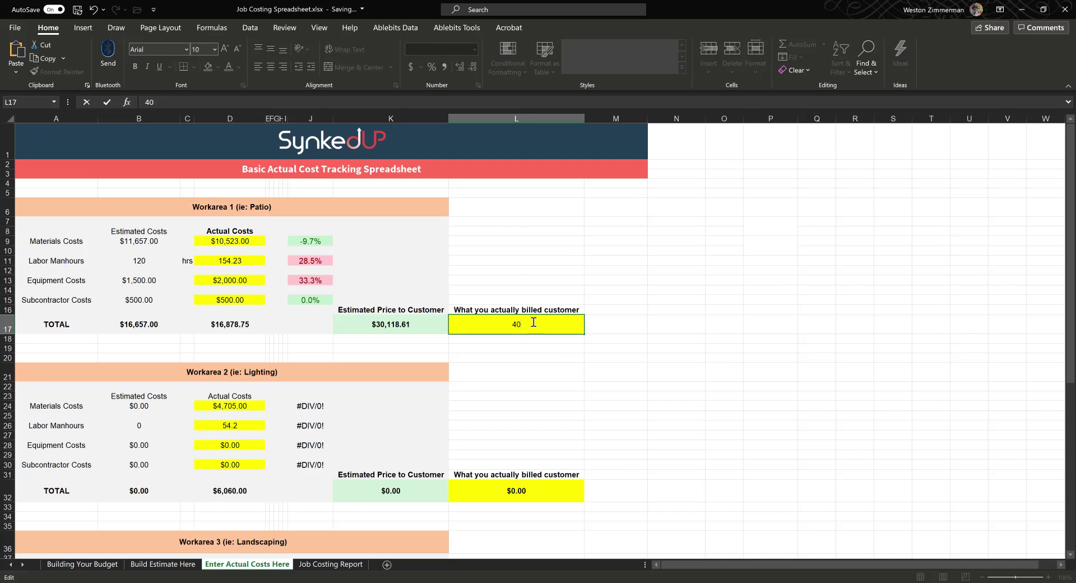
text(000)
key(ctrl+Return)
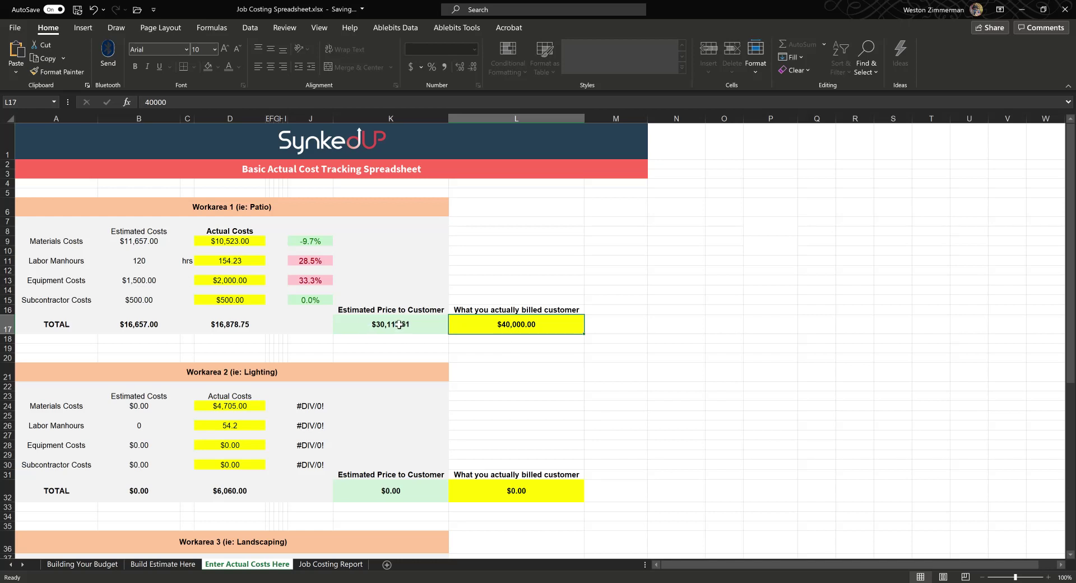
scroll(408, 326, down, 3)
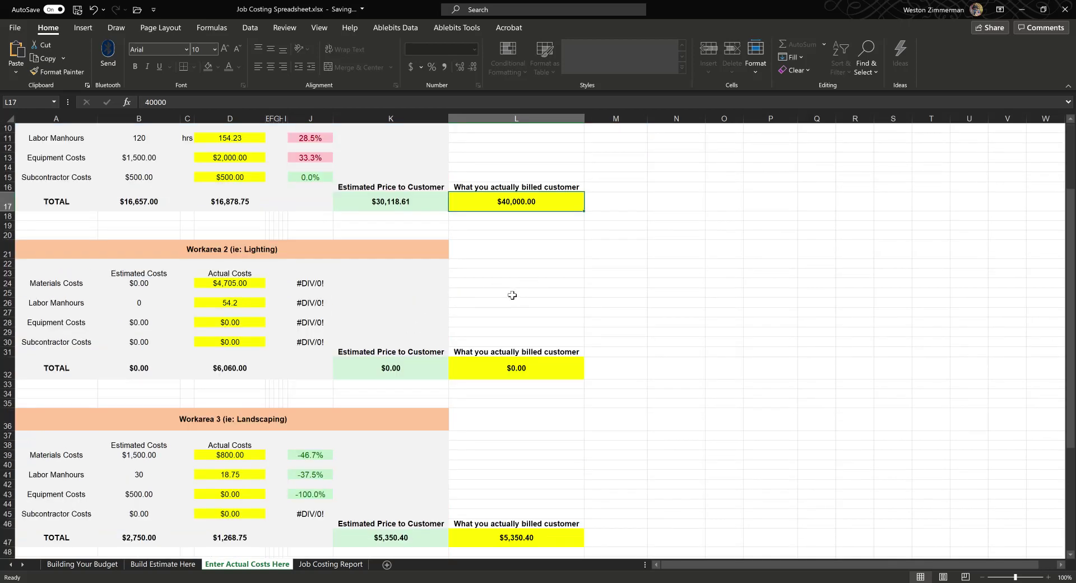
scroll(516, 276, down, 4)
scroll(519, 267, down, 3)
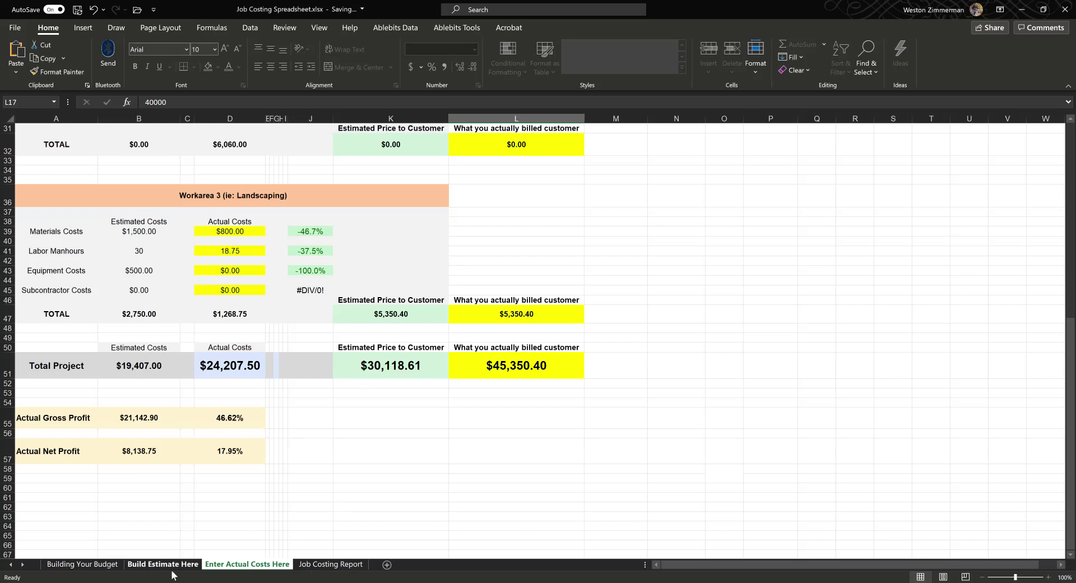
- Review the Job Costing Report, then return to the Building Your Budget sheet
click(325, 566)
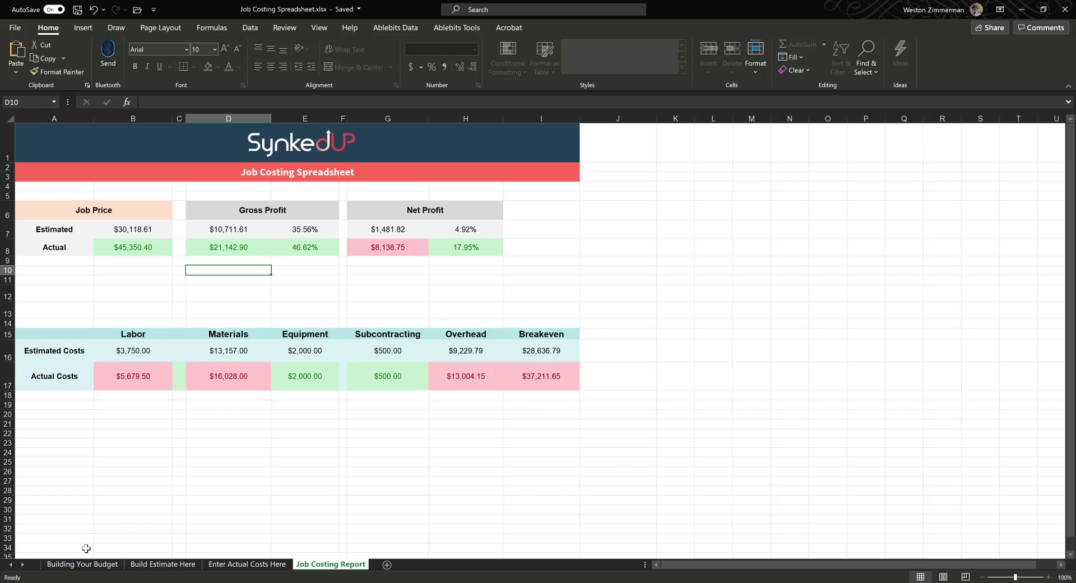
click(82, 565)
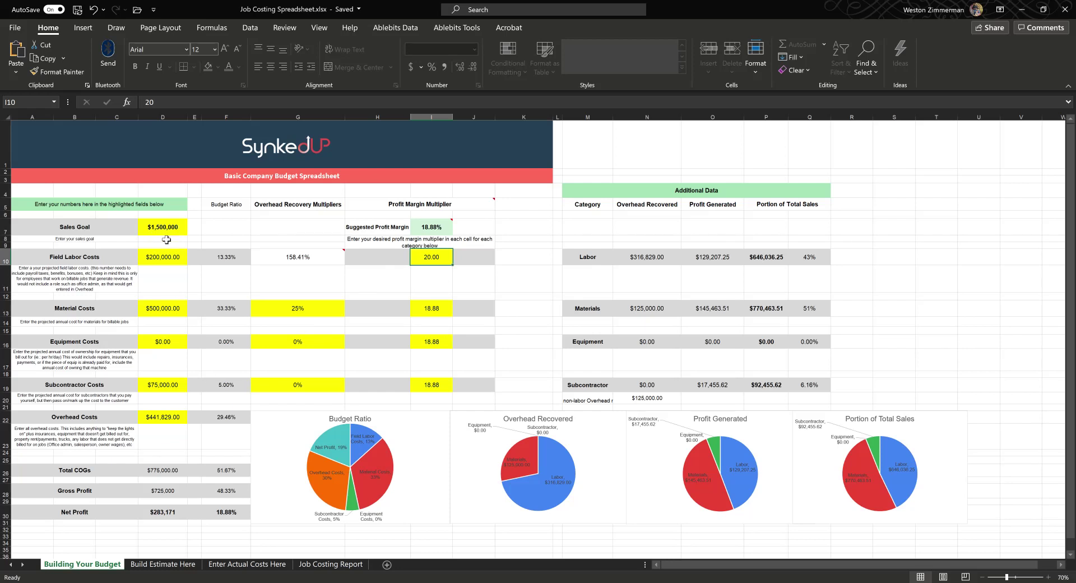
- Look over Build Estimate Here and Enter Actual Costs Here, ending on the Job Costing Report
click(163, 565)
scroll(148, 359, up, 7)
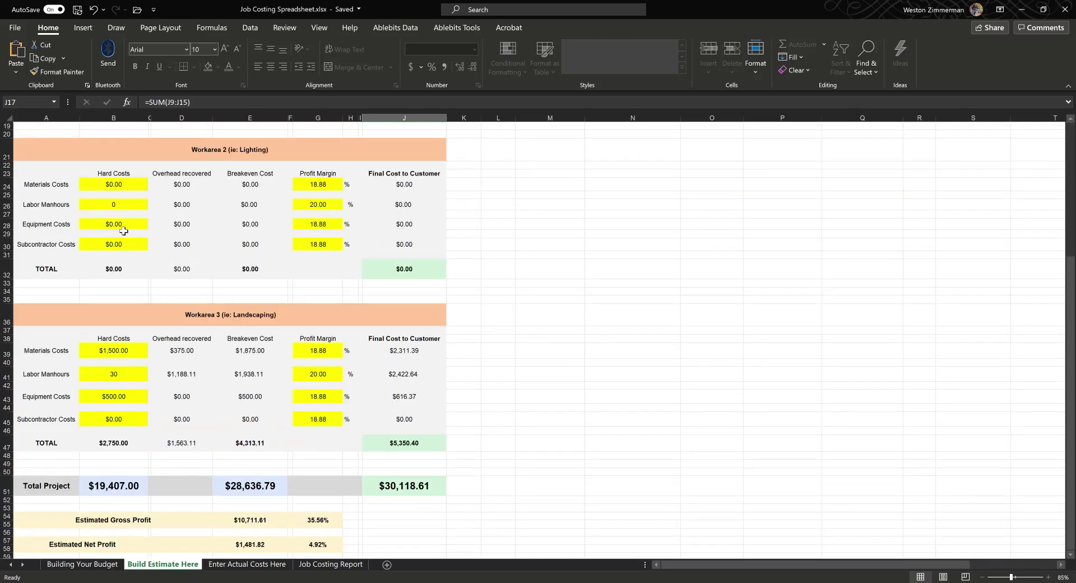
scroll(139, 306, up, 2)
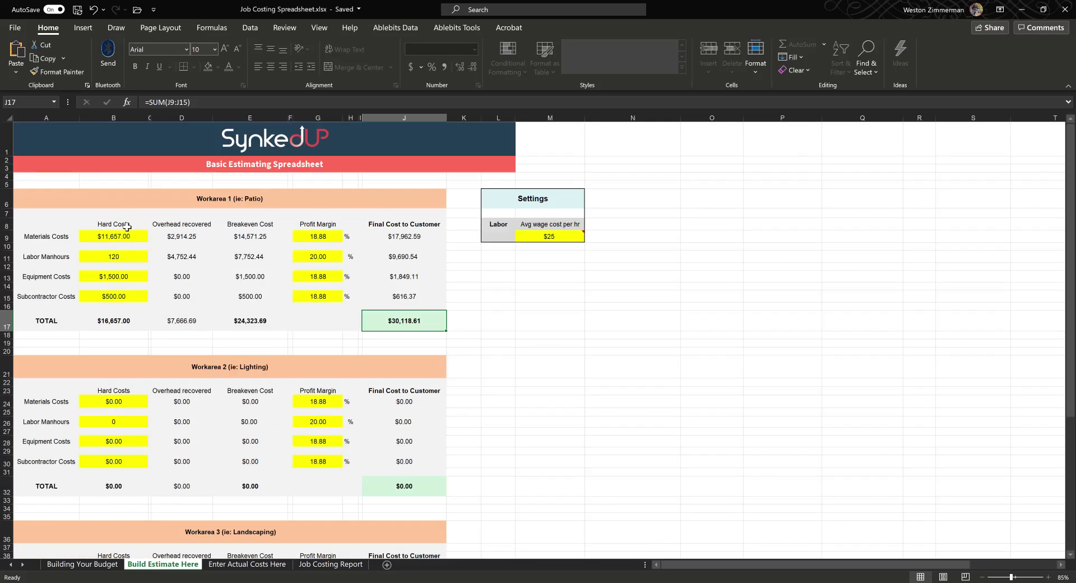
click(227, 564)
scroll(227, 293, up, 8)
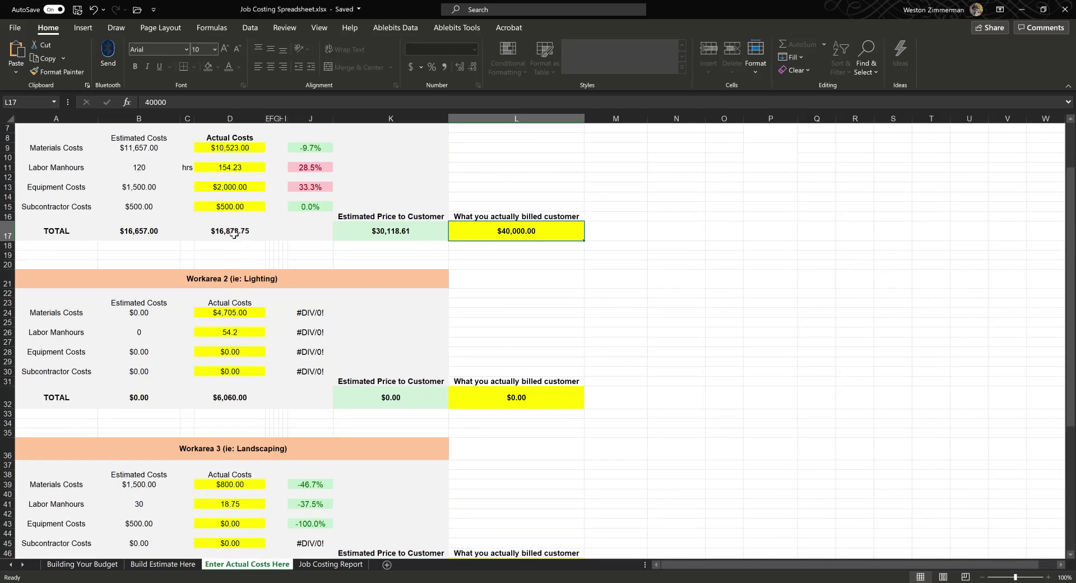
scroll(279, 310, down, 2)
click(331, 564)
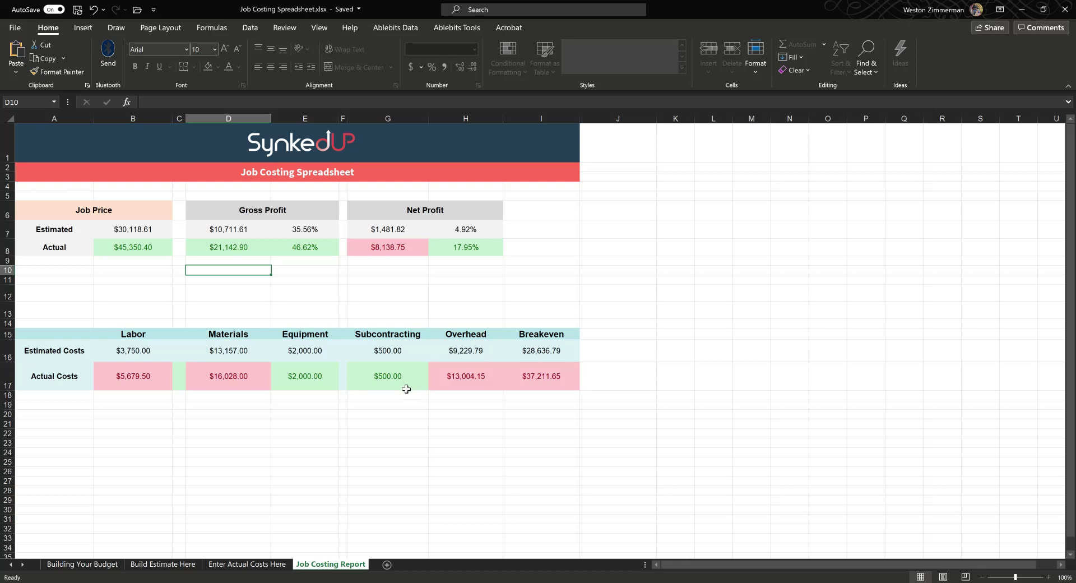
click(238, 565)
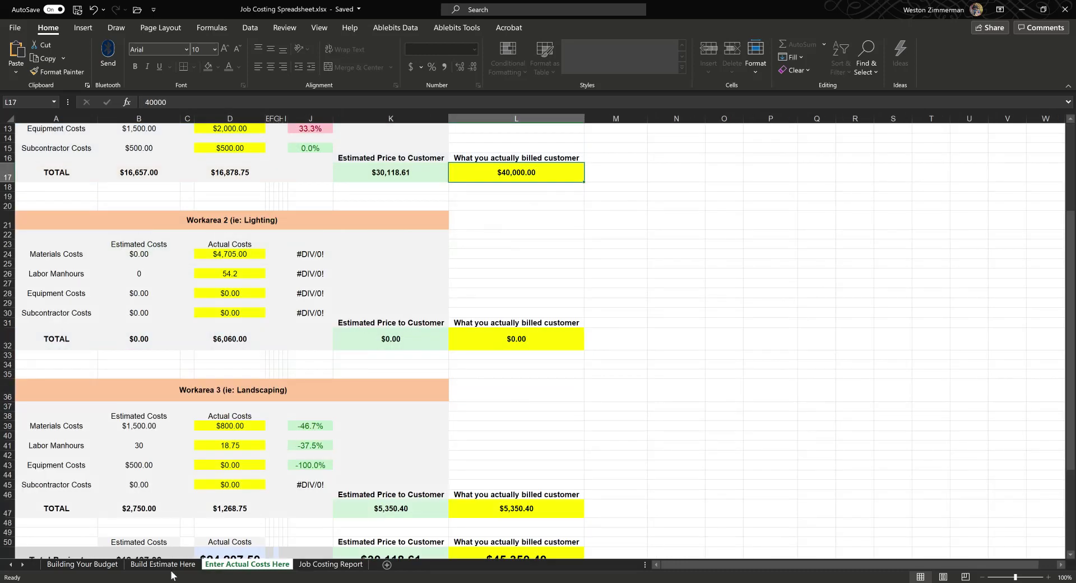
click(96, 565)
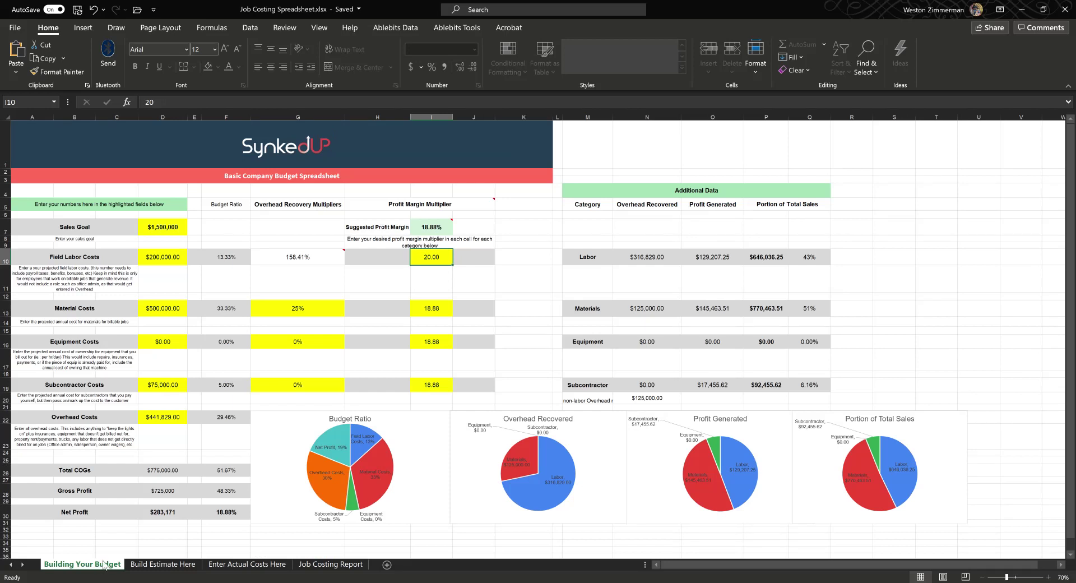
click(144, 562)
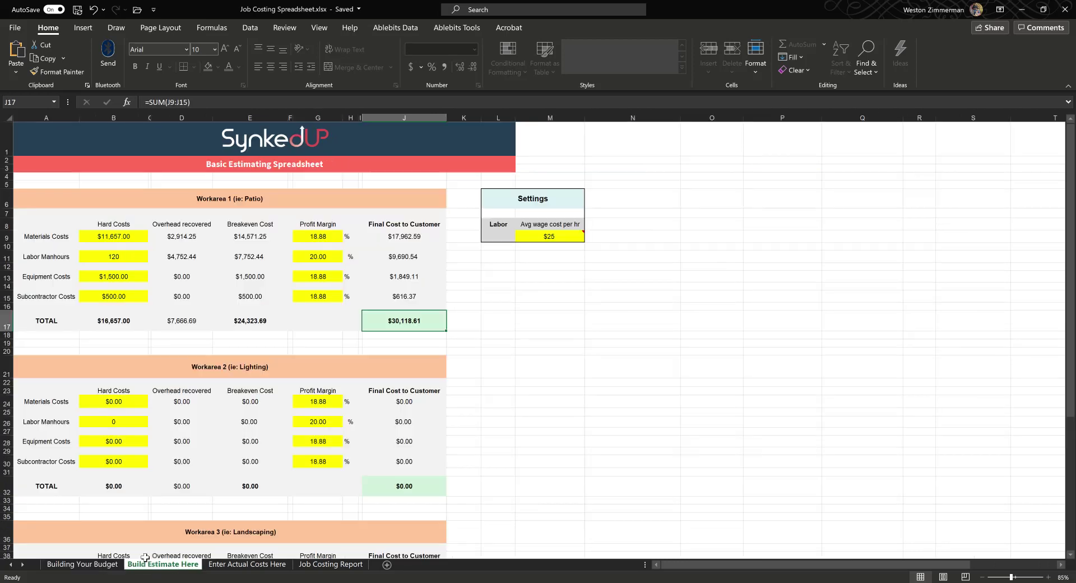
click(85, 564)
click(160, 565)
click(249, 565)
click(330, 564)
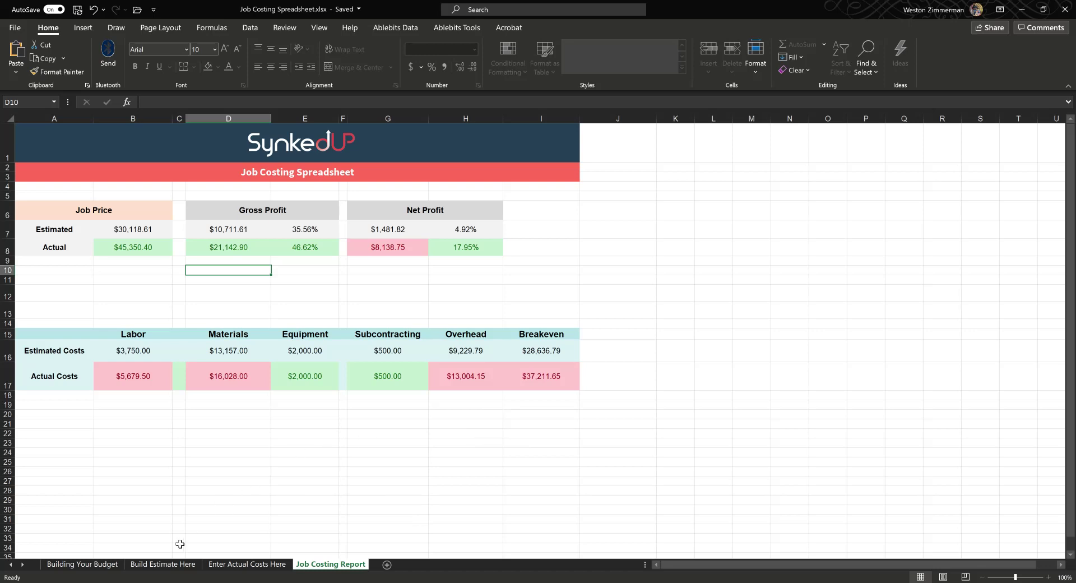
click(171, 565)
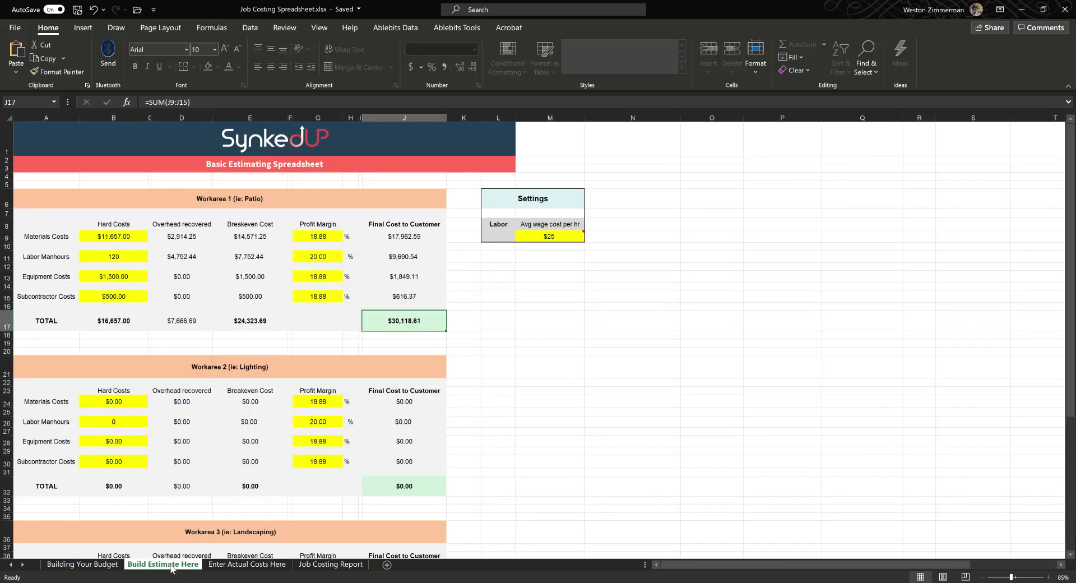
click(232, 570)
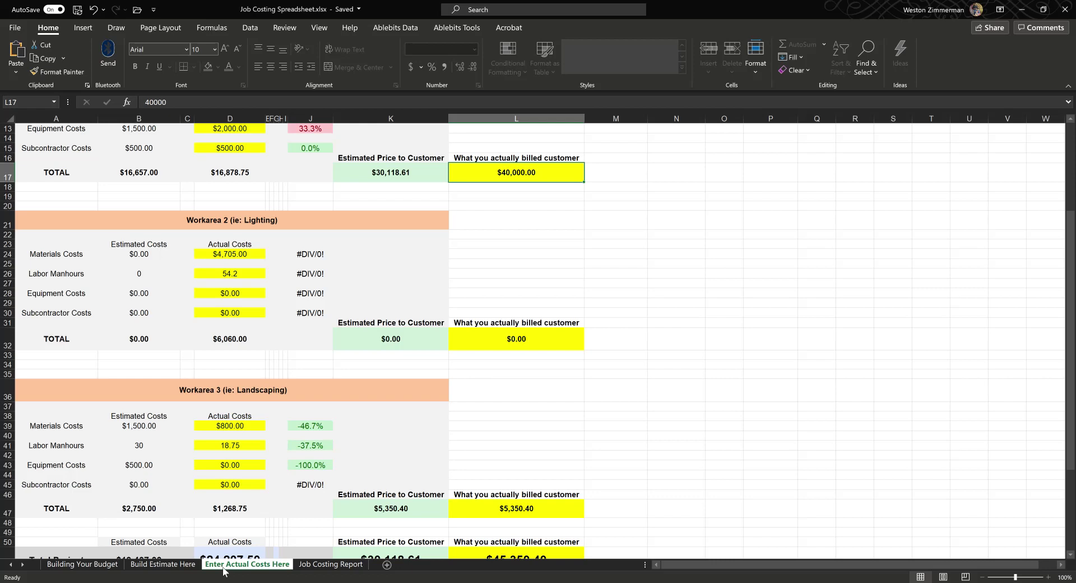
click(344, 566)
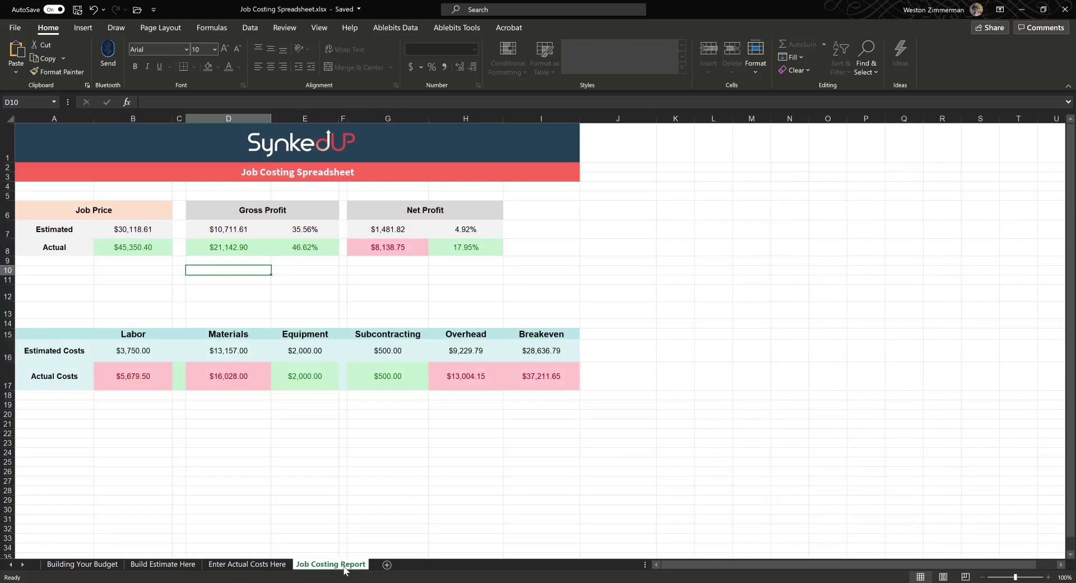